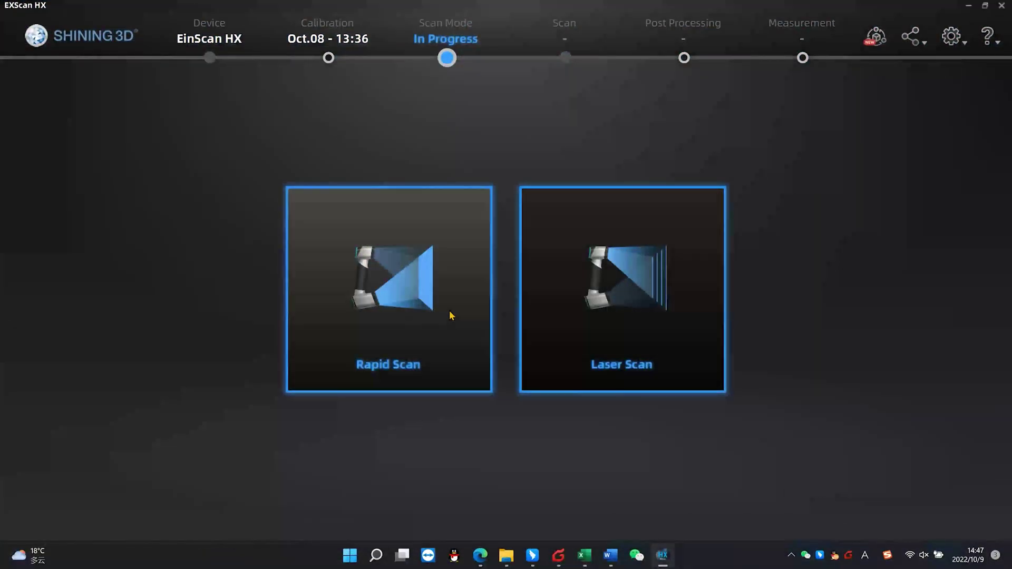
# Pick laser scan mode, start a new project group named TEST, and choose High Detail
pyautogui.click(593, 300)
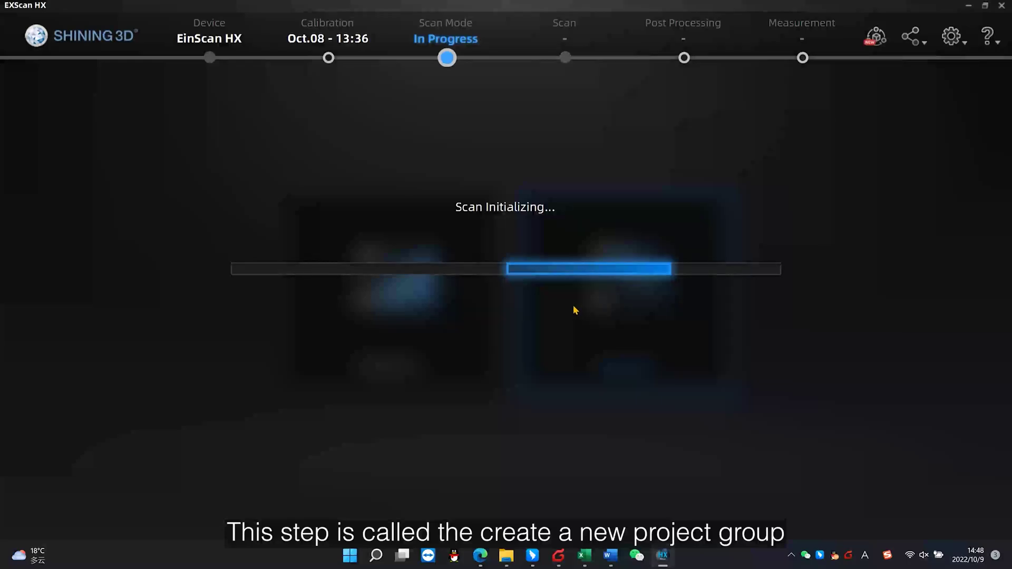
pyautogui.click(459, 312)
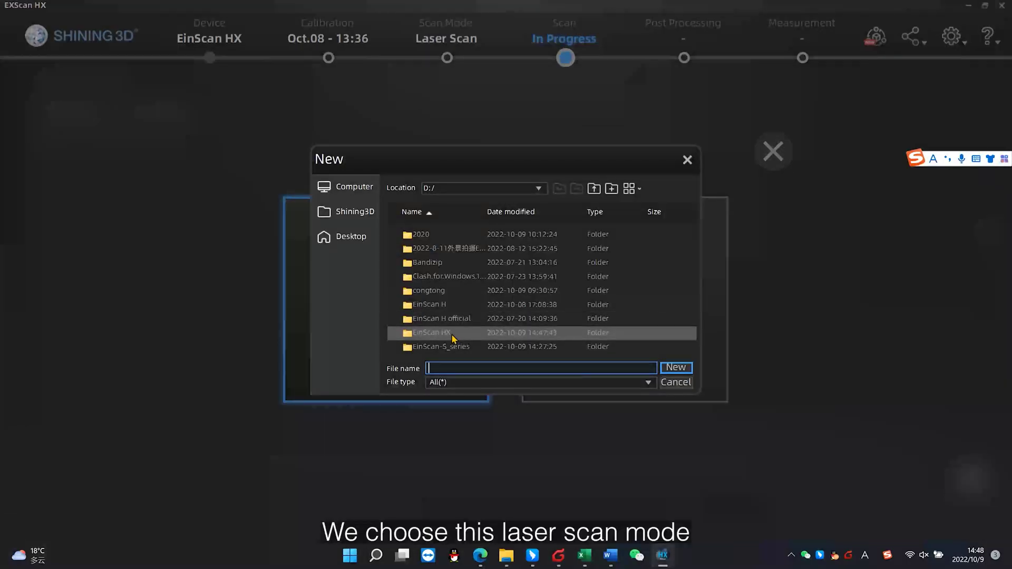
pyautogui.write('f')
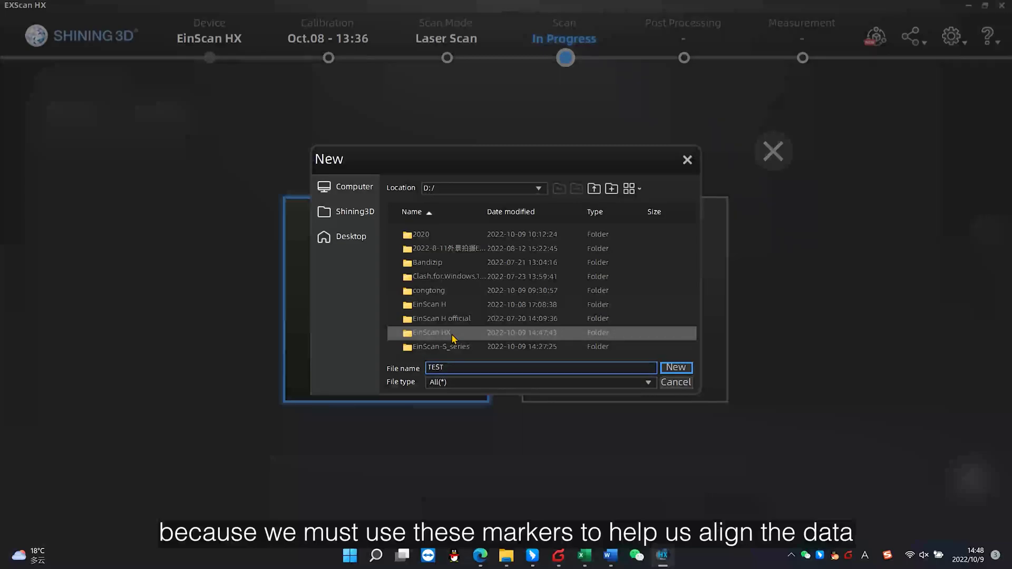
pyautogui.press('Return')
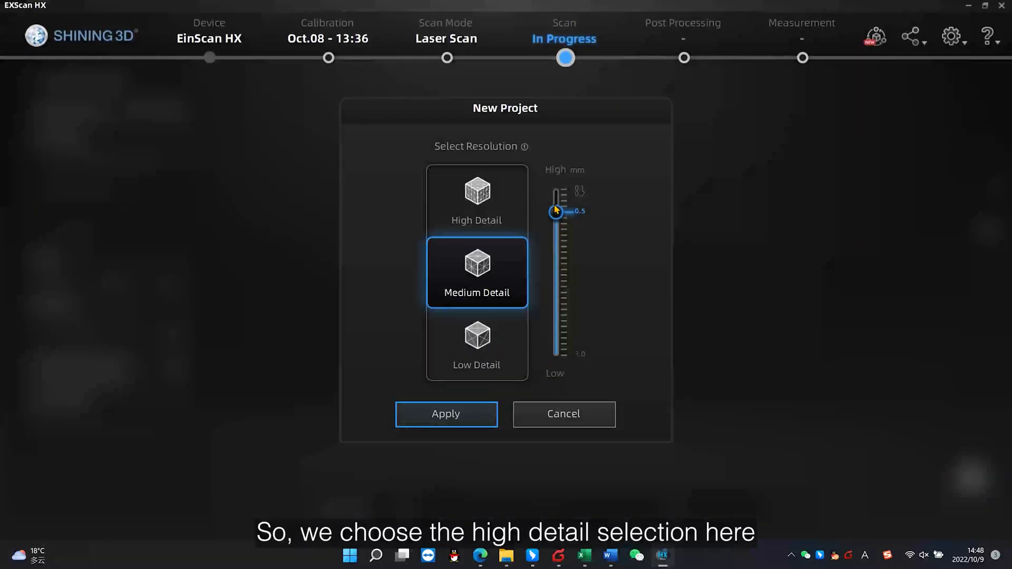
pyautogui.click(556, 194)
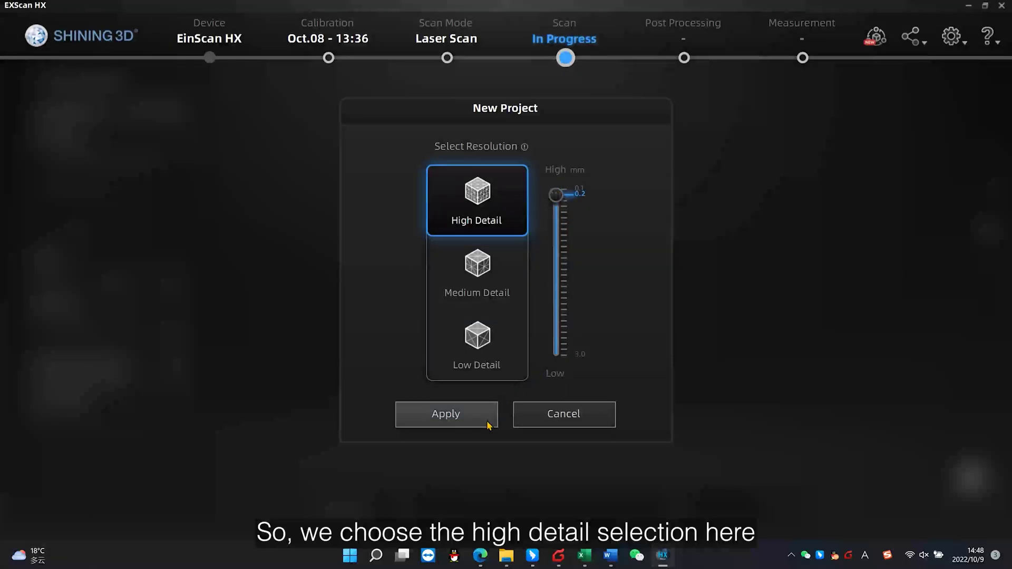
# Apply the High Detail resolution and set the object type to Black
pyautogui.click(463, 424)
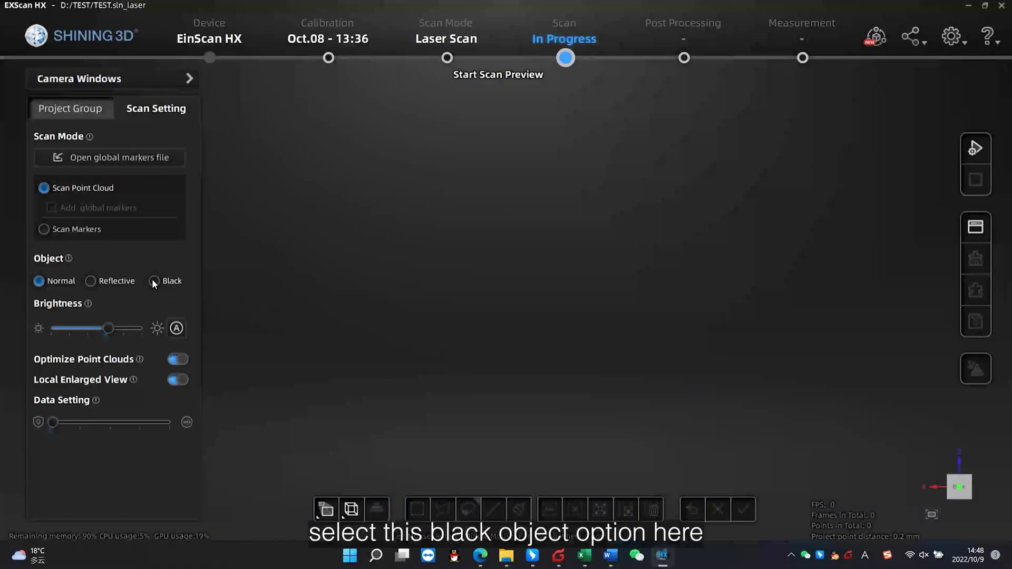
pyautogui.click(154, 281)
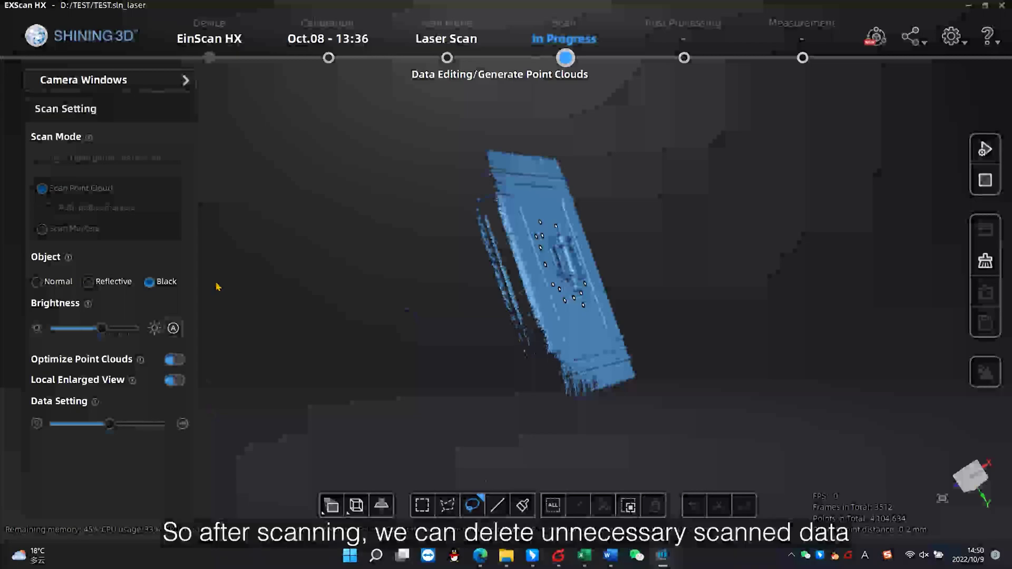
# Rotate the pedal point cloud to an edge-on side view
pyautogui.moveTo(210, 282)
pyautogui.mouseDown()
pyautogui.moveTo(451, 244)
pyautogui.moveTo(476, 328)
pyautogui.moveTo(367, 238)
pyautogui.moveTo(411, 307)
pyautogui.moveTo(389, 290)
pyautogui.moveTo(485, 246)
pyautogui.moveTo(506, 318)
pyautogui.moveTo(490, 447)
pyautogui.moveTo(498, 274)
pyautogui.moveTo(371, 239)
pyautogui.moveTo(471, 355)
pyautogui.moveTo(620, 345)
pyautogui.mouseUp()
pyautogui.scroll(3, 485, 246)
pyautogui.scroll(2, 485, 246)
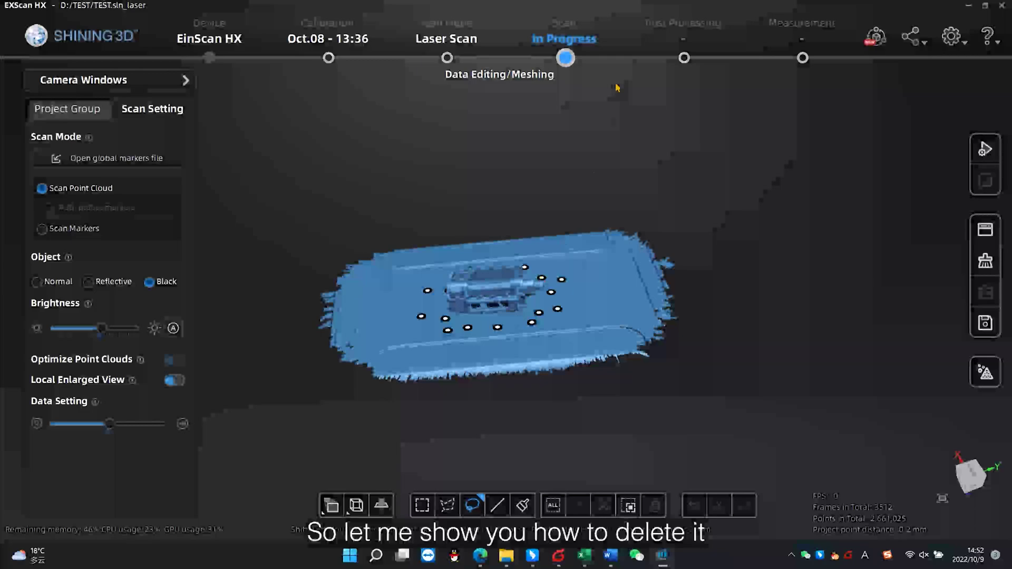
pyautogui.moveTo(617, 88)
pyautogui.mouseDown()
pyautogui.moveTo(580, 300)
pyautogui.moveTo(549, 221)
pyautogui.moveTo(594, 176)
pyautogui.moveTo(581, 145)
pyautogui.moveTo(543, 161)
pyautogui.mouseUp()
pyautogui.scroll(2, 479, 342)
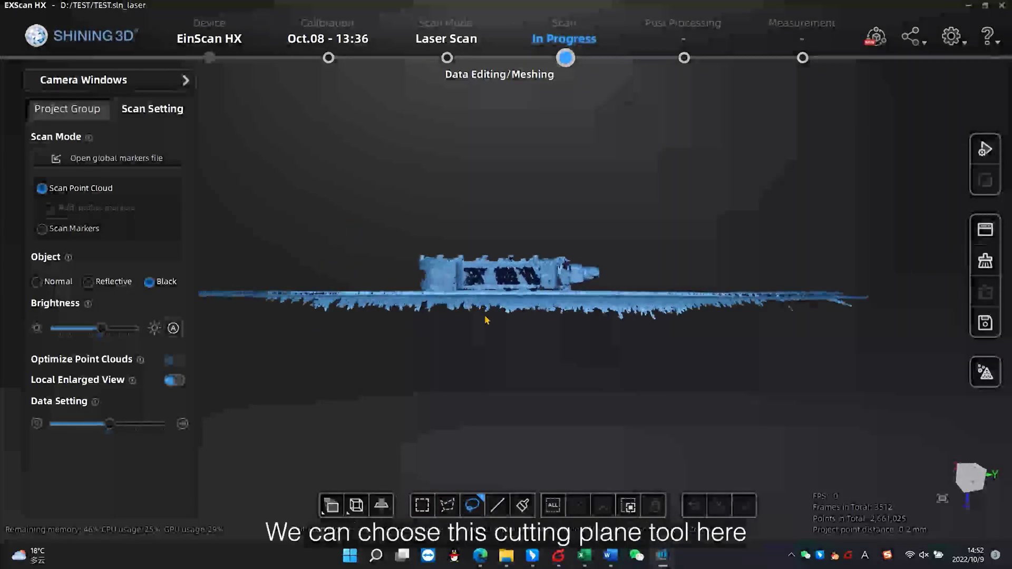
pyautogui.scroll(2, 479, 444)
# Cut away the mat surface with a plane built from three selected markers
pyautogui.click(389, 520)
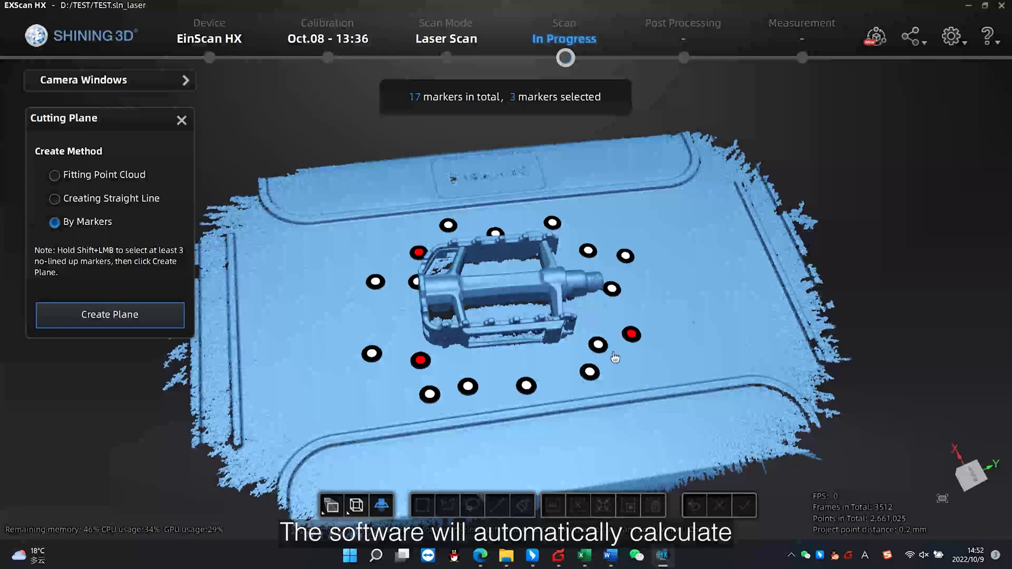
pyautogui.click(159, 315)
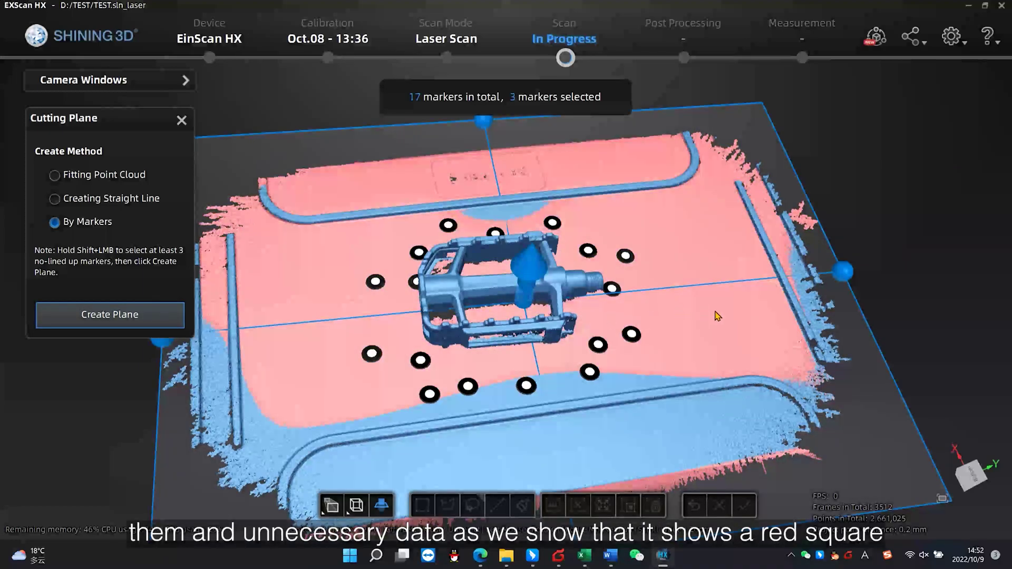
pyautogui.moveTo(868, 198); pyautogui.dragTo(554, 237, button='right')
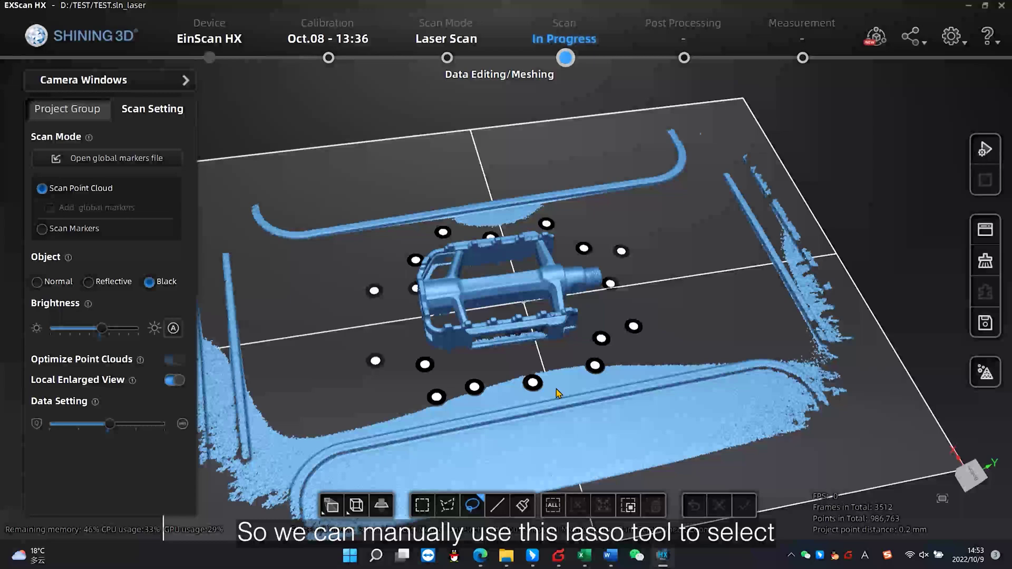
# Select the pedal with Connected Domain, invert the selection, and delete the leftover mat data
pyautogui.moveTo(537, 276); pyautogui.dragTo(510, 339)
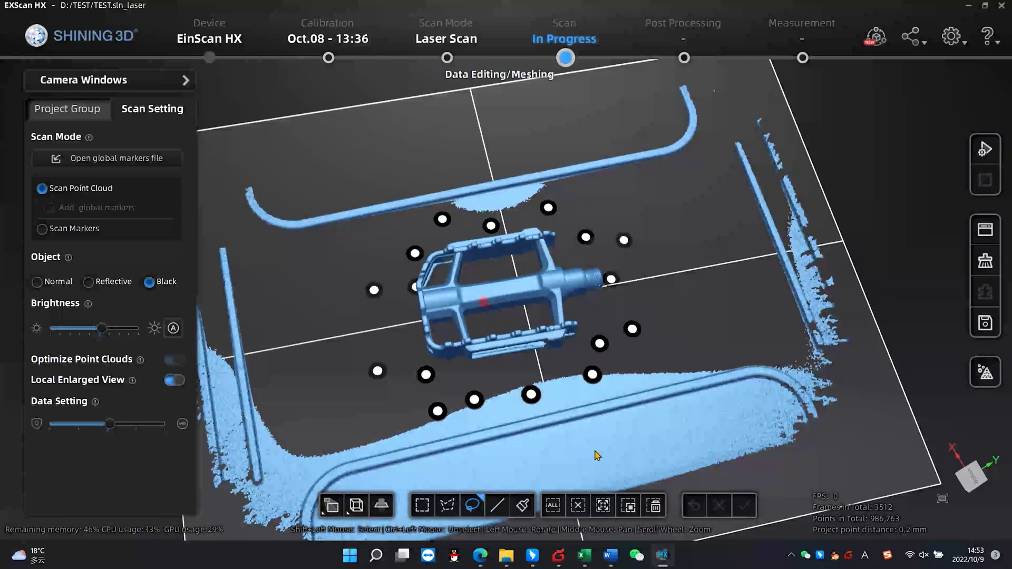
pyautogui.click(602, 504)
pyautogui.moveTo(588, 412); pyautogui.dragTo(583, 334)
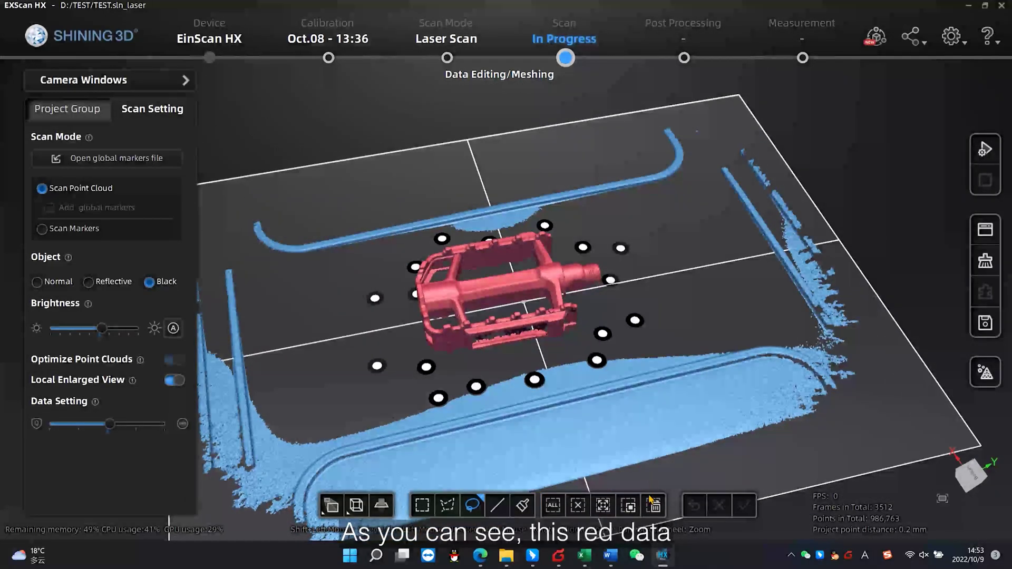
pyautogui.click(636, 506)
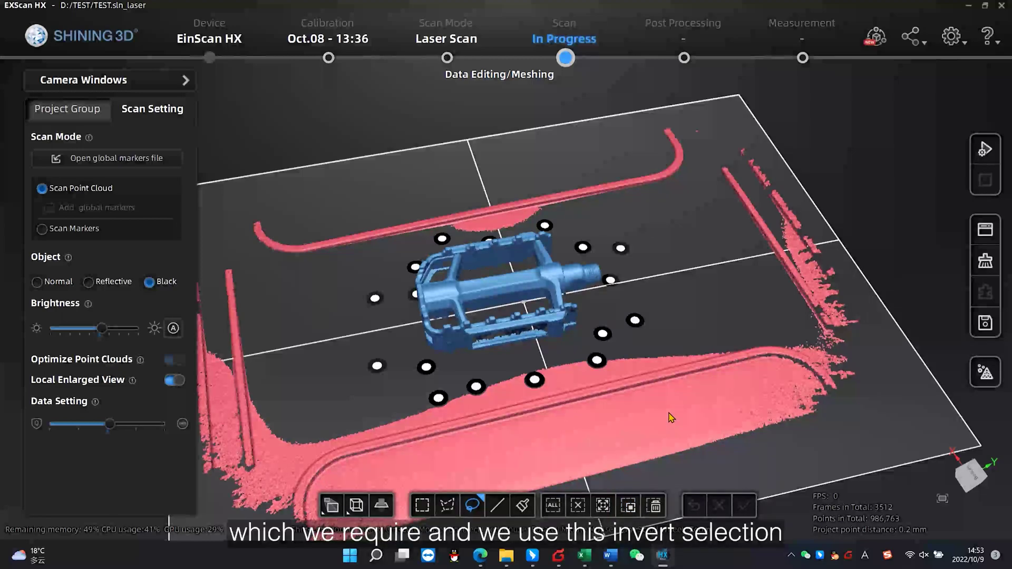
pyautogui.press('Delete')
pyautogui.moveTo(766, 395); pyautogui.dragTo(621, 431)
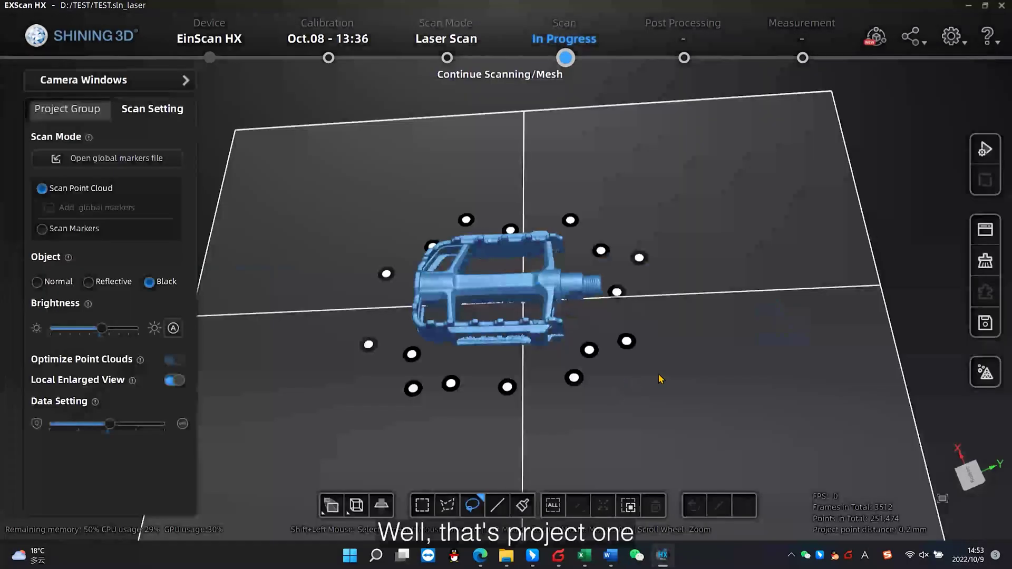
# Orbit around the cleaned pedal and its markers
pyautogui.moveTo(801, 333); pyautogui.dragTo(641, 340)
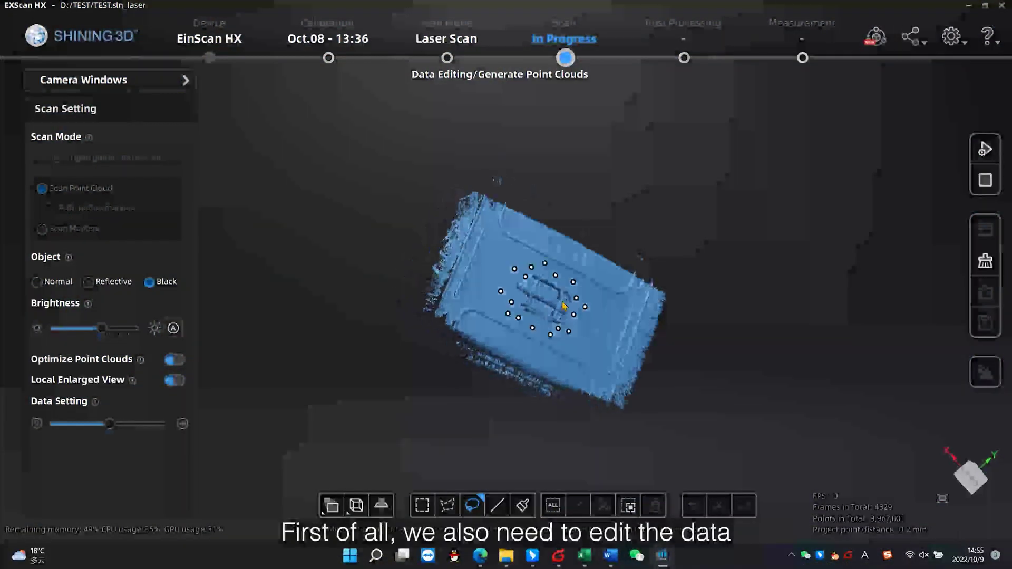
# Stop the second scan and generate its point cloud
pyautogui.moveTo(563, 306); pyautogui.dragTo(295, 270, button='right')
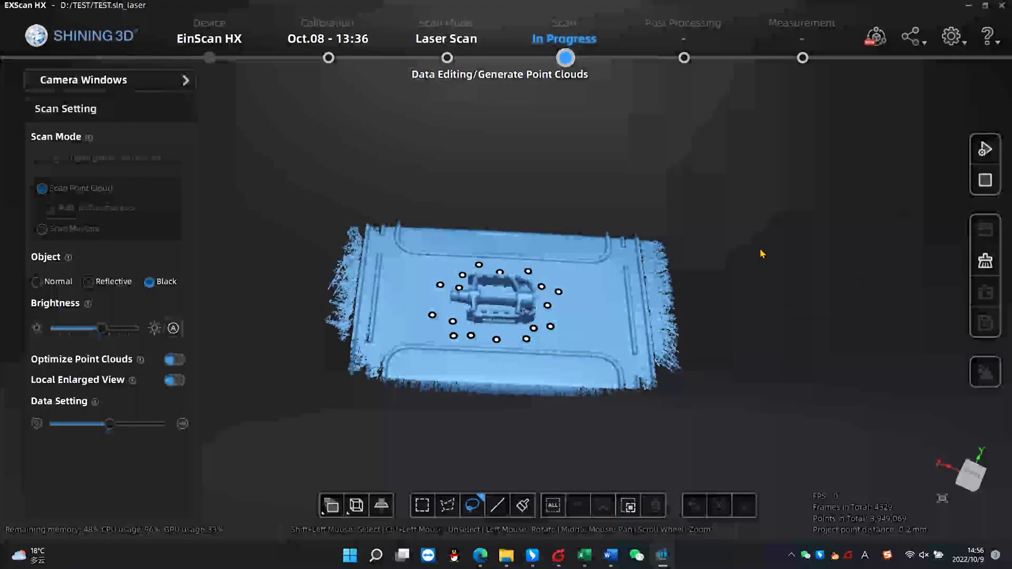
pyautogui.moveTo(759, 243); pyautogui.dragTo(704, 342)
pyautogui.click(985, 181)
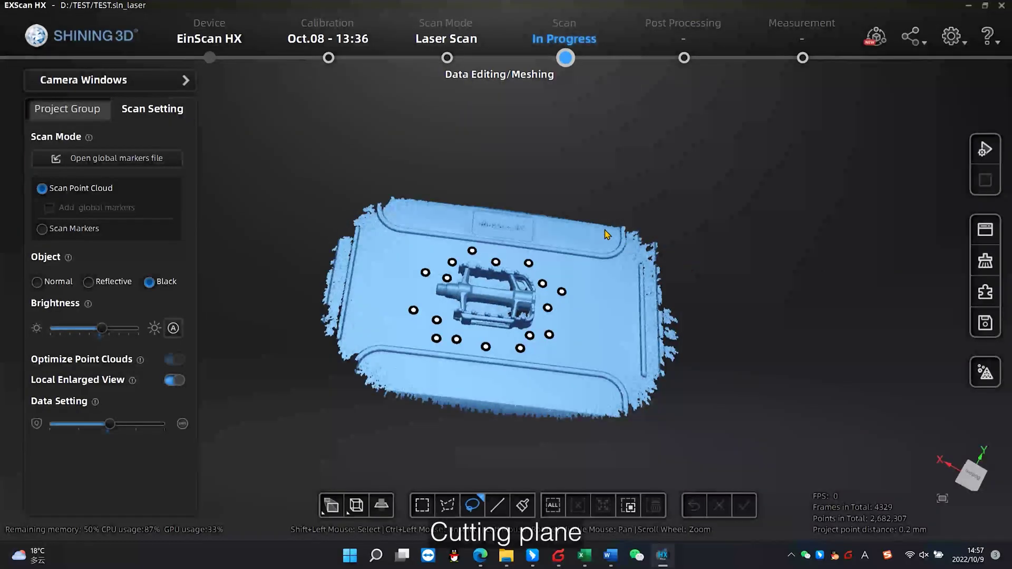
# Delete the base below a marker-defined cutting plane and apply the edit
pyautogui.moveTo(605, 230); pyautogui.dragTo(416, 443)
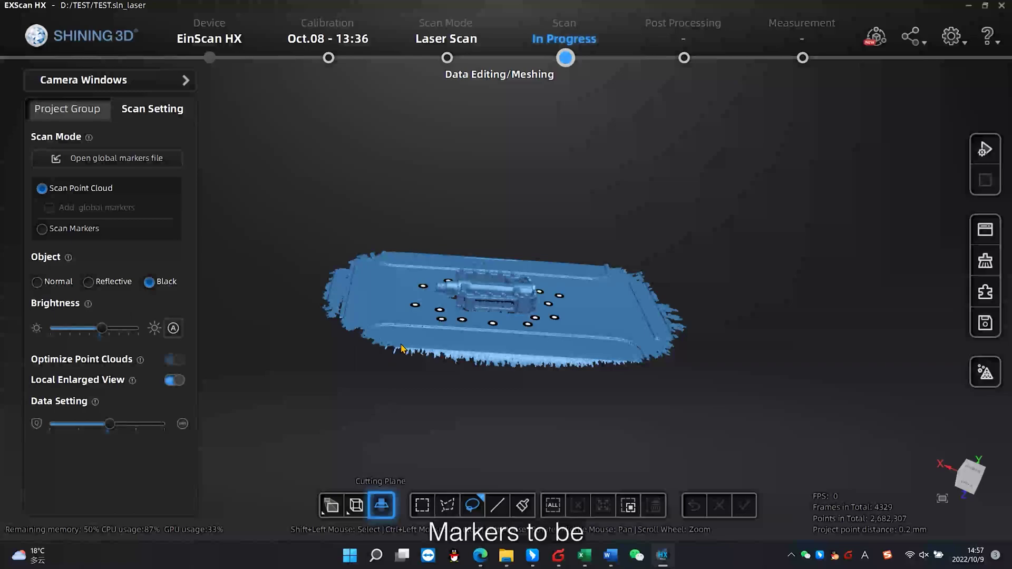
pyautogui.moveTo(401, 349); pyautogui.dragTo(317, 387)
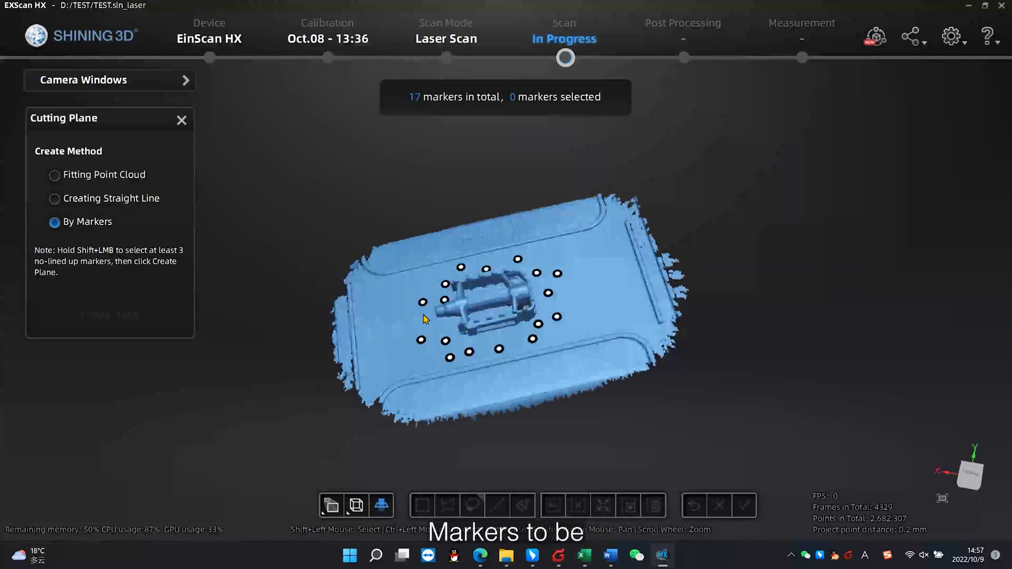
pyautogui.keyDown('shift'); pyautogui.click(445, 286); pyautogui.keyUp('shift')
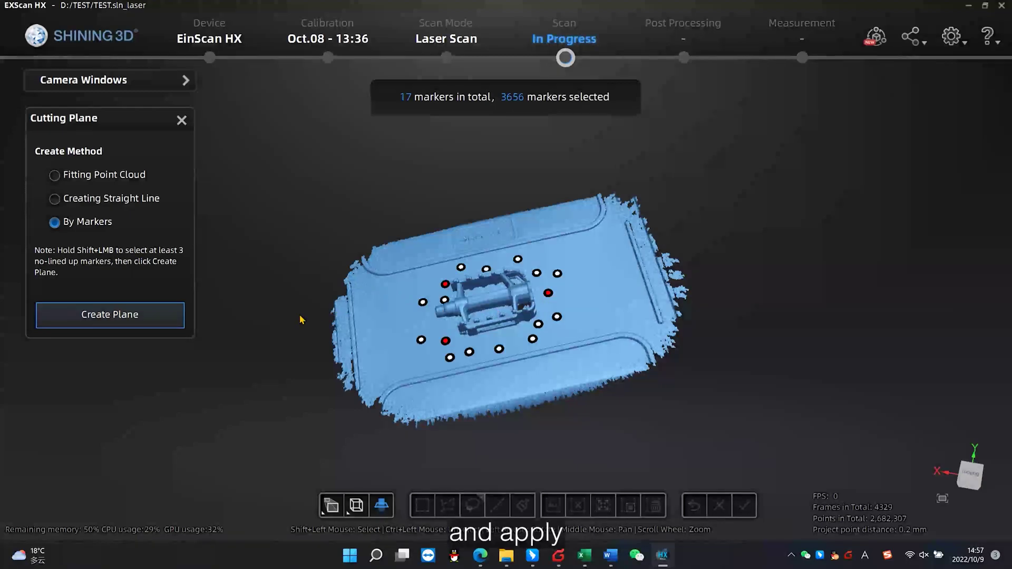
pyautogui.click(109, 315)
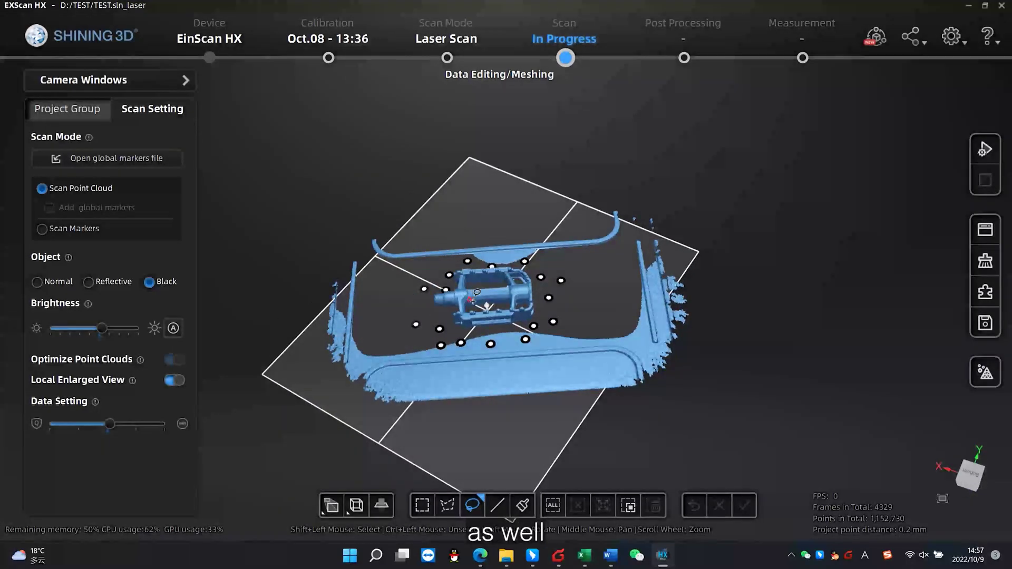
pyautogui.click(604, 512)
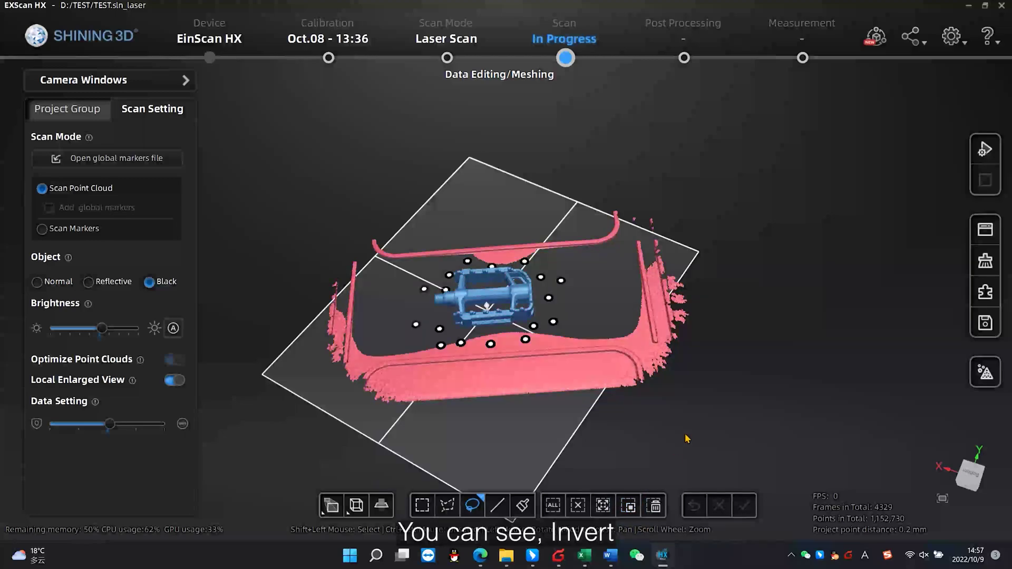
pyautogui.press('Delete')
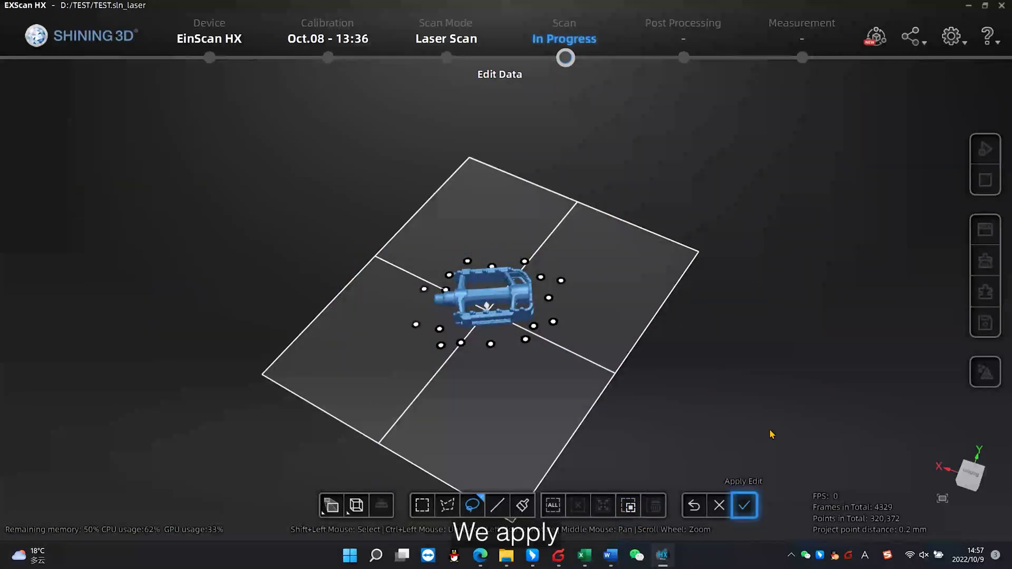
pyautogui.click(745, 506)
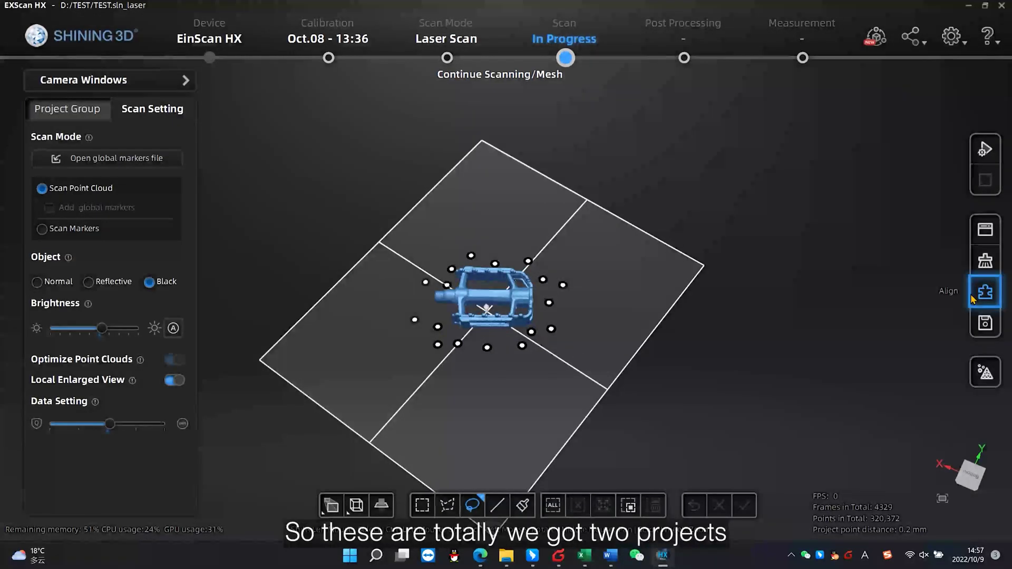
# Set Project1 as fixed and Project2 as floated, orienting both to matching features
pyautogui.click(119, 178)
pyautogui.click(93, 321)
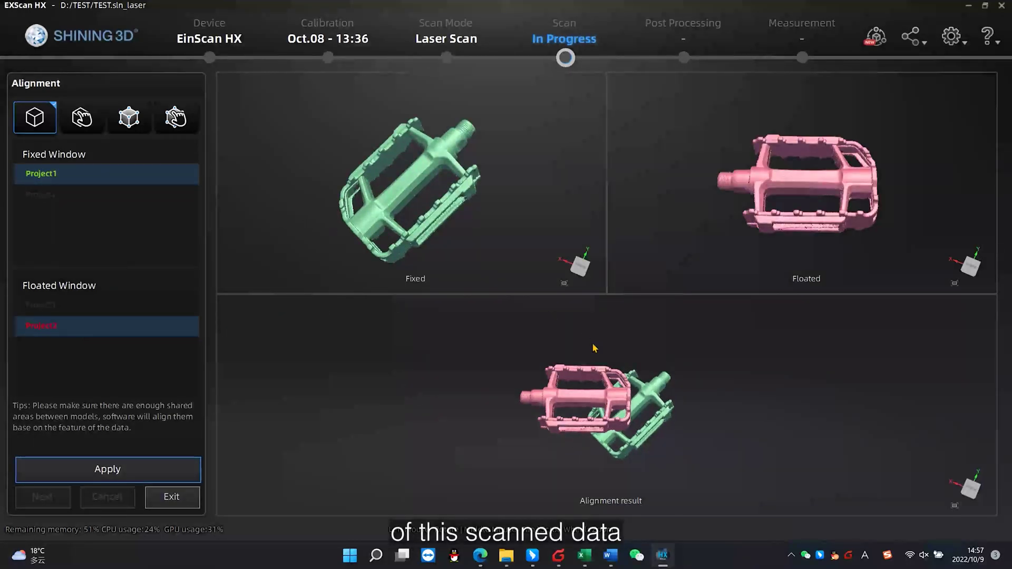
pyautogui.moveTo(419, 209); pyautogui.dragTo(456, 224)
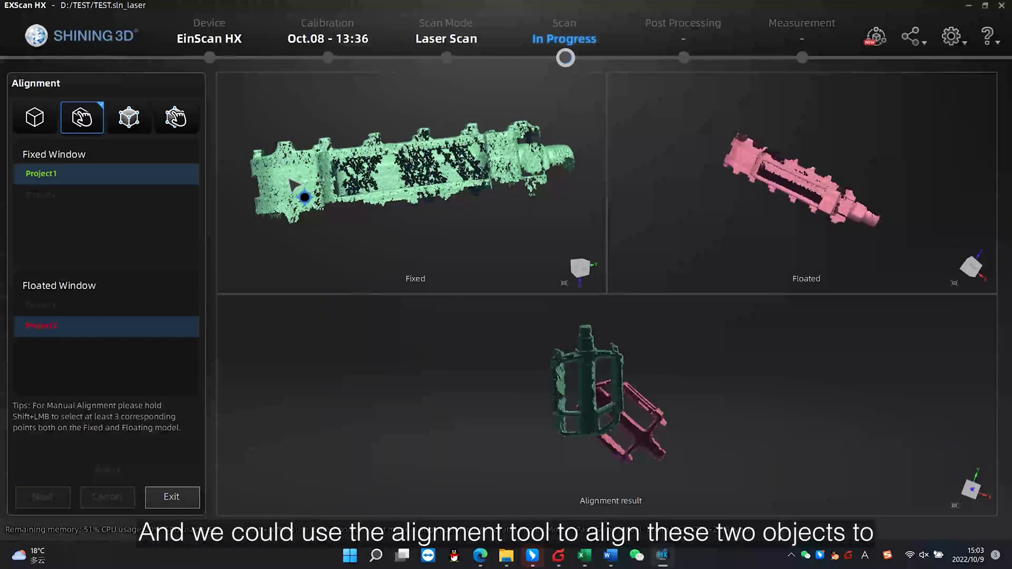
pyautogui.scroll(3, 734, 163)
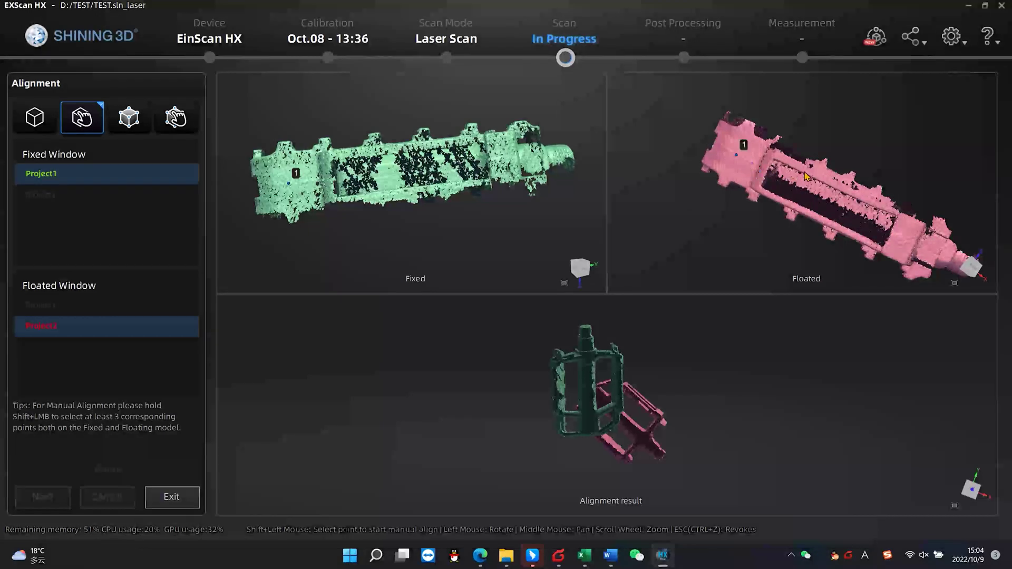
pyautogui.moveTo(741, 159); pyautogui.dragTo(655, 191)
pyautogui.moveTo(499, 165); pyautogui.dragTo(418, 181)
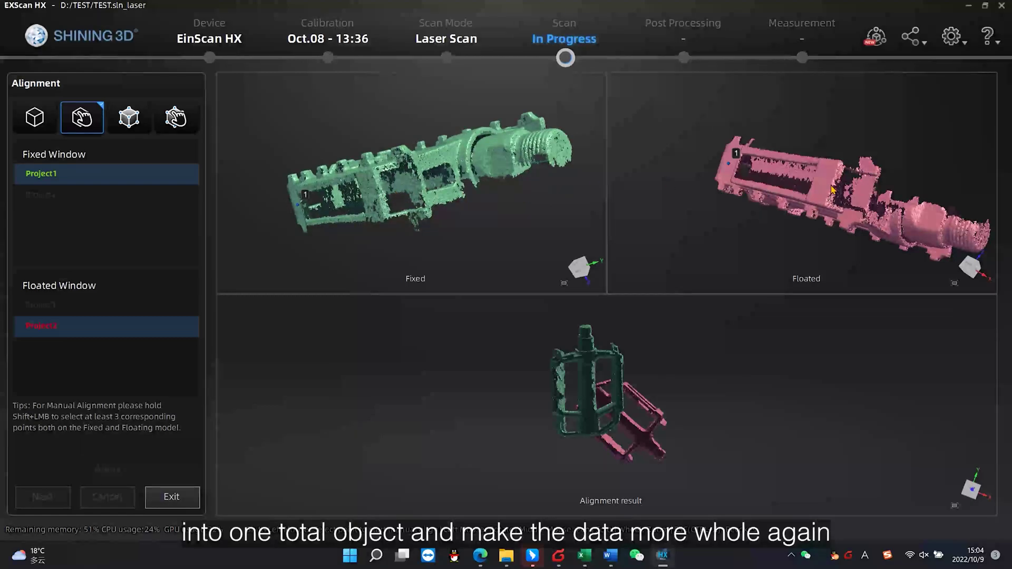
pyautogui.moveTo(832, 190); pyautogui.dragTo(724, 186)
pyautogui.moveTo(537, 150); pyautogui.dragTo(455, 208)
pyautogui.moveTo(863, 195); pyautogui.dragTo(817, 198)
pyautogui.moveTo(572, 208); pyautogui.dragTo(454, 189)
# Pick corresponding points on the floated and fixed pedal scans
pyautogui.click(861, 222)
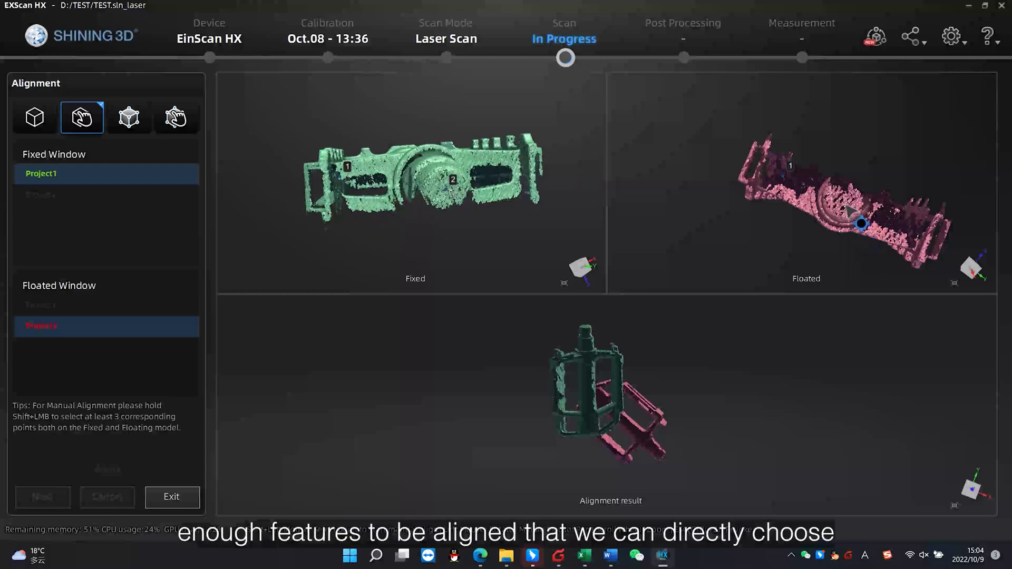
pyautogui.moveTo(854, 215); pyautogui.dragTo(752, 198)
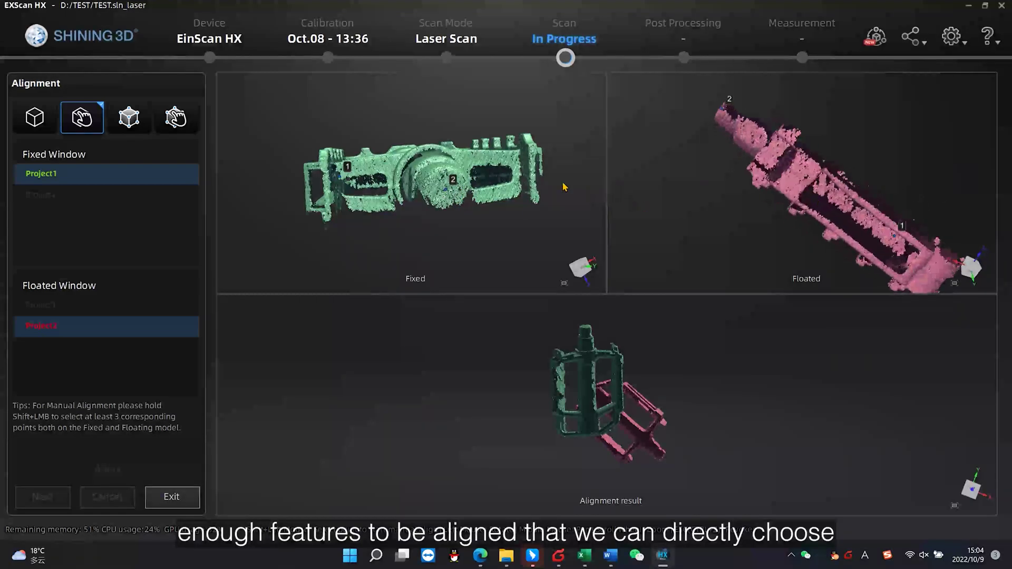
pyautogui.moveTo(535, 140)
pyautogui.mouseDown()
pyautogui.moveTo(448, 168)
pyautogui.moveTo(544, 122)
pyautogui.mouseUp()
pyautogui.moveTo(786, 233); pyautogui.dragTo(839, 234)
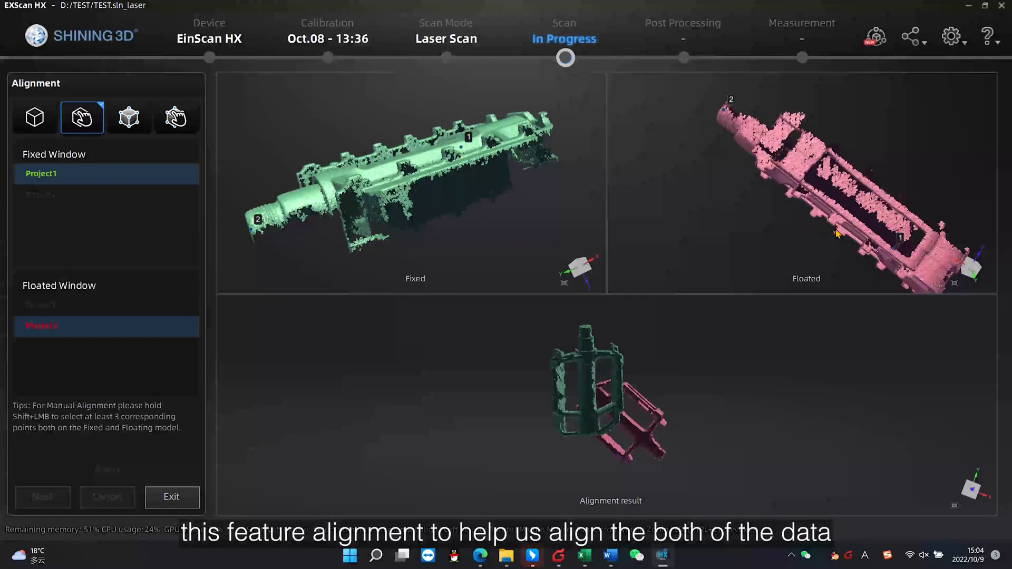
pyautogui.moveTo(597, 182)
pyautogui.mouseDown()
pyautogui.moveTo(521, 195)
pyautogui.moveTo(525, 173)
pyautogui.mouseUp()
pyautogui.moveTo(735, 190)
pyautogui.mouseDown()
pyautogui.moveTo(777, 181)
pyautogui.moveTo(760, 198)
pyautogui.mouseUp()
pyautogui.moveTo(554, 174); pyautogui.dragTo(487, 186)
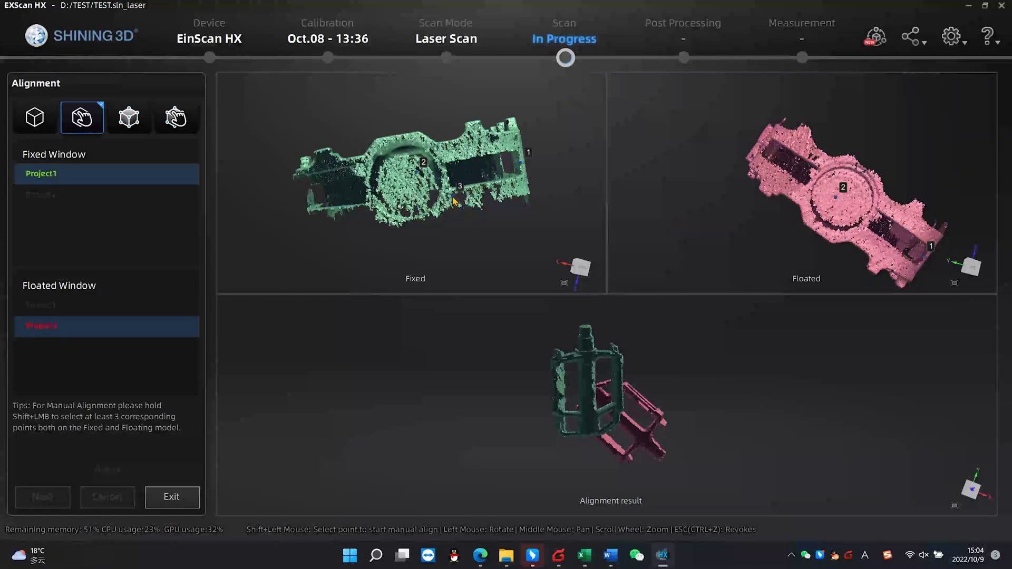
# Apply the point-based alignment, check the fit, and merge the projects
pyautogui.click(163, 473)
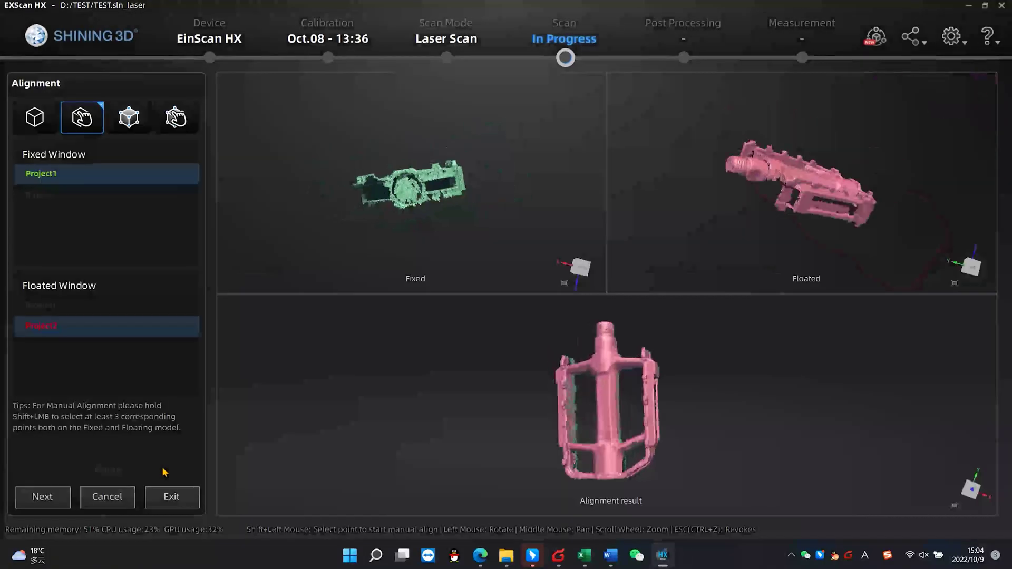
pyautogui.moveTo(425, 400)
pyautogui.mouseDown()
pyautogui.moveTo(825, 406)
pyautogui.moveTo(640, 417)
pyautogui.mouseUp()
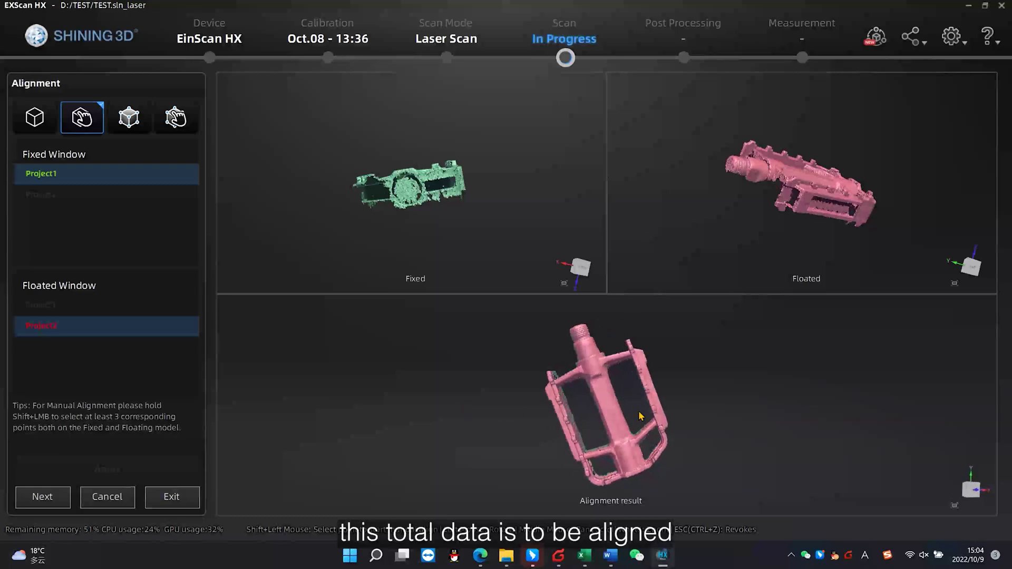
pyautogui.click(52, 499)
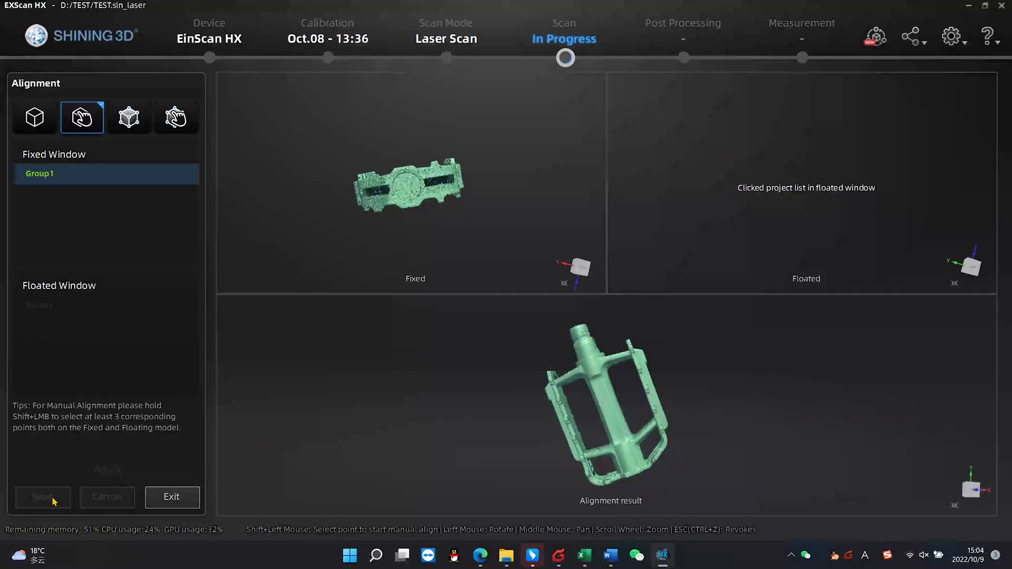
# Exit alignment and mesh the merged pedal as an Unwatertight model
pyautogui.click(172, 496)
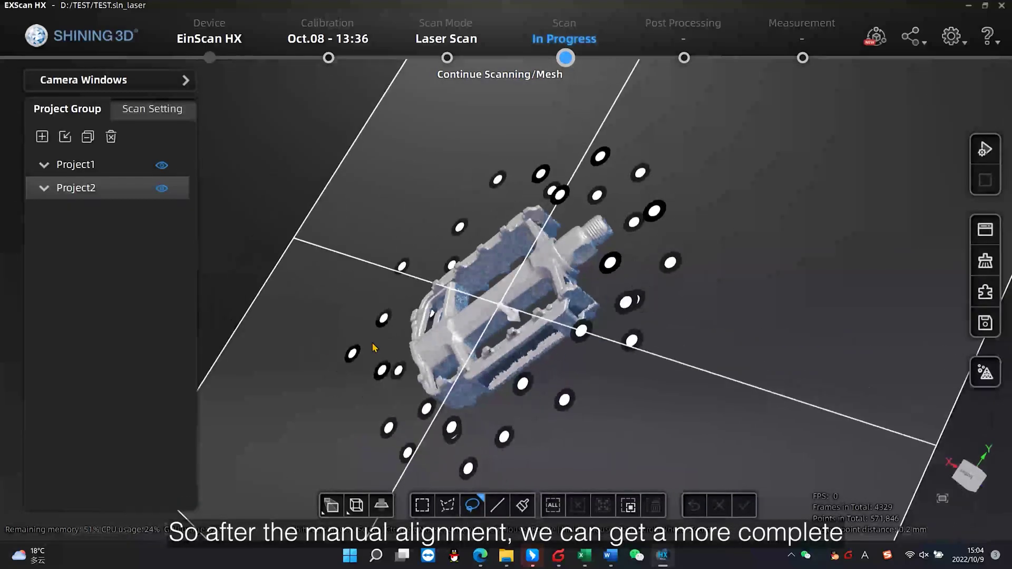
pyautogui.moveTo(558, 357); pyautogui.dragTo(1008, 126)
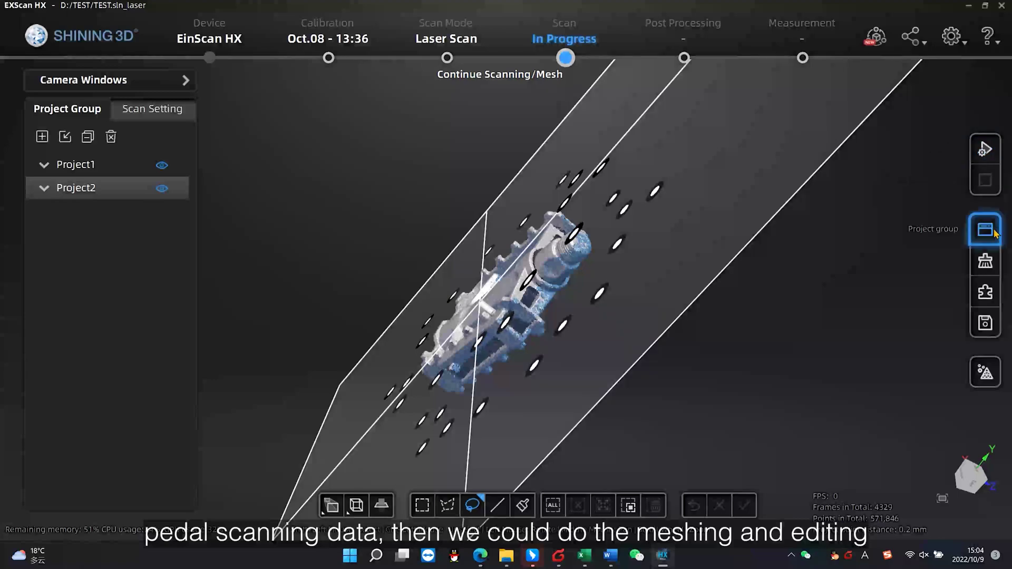
pyautogui.click(984, 371)
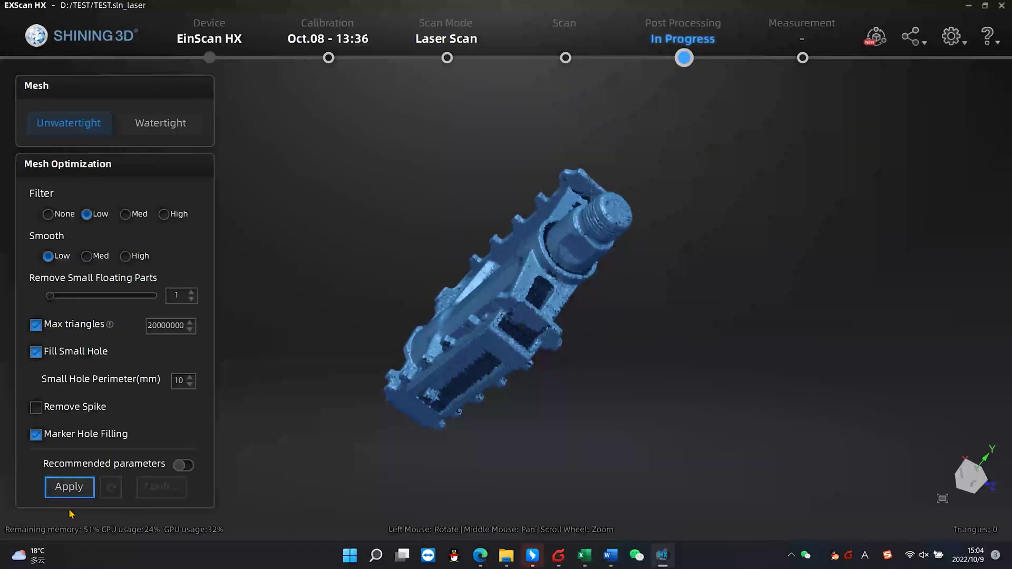
pyautogui.click(78, 488)
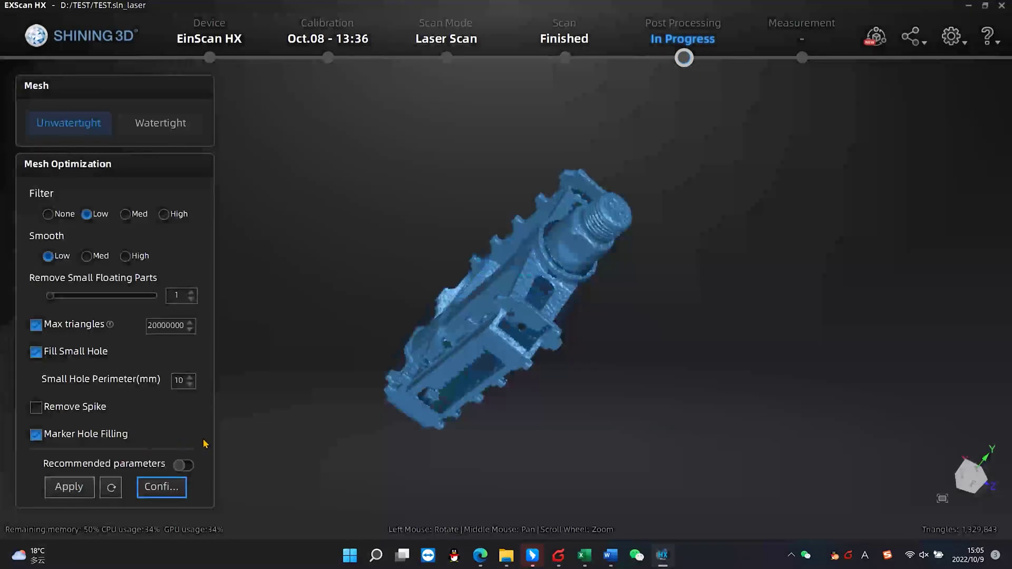
pyautogui.moveTo(432, 328); pyautogui.dragTo(527, 373)
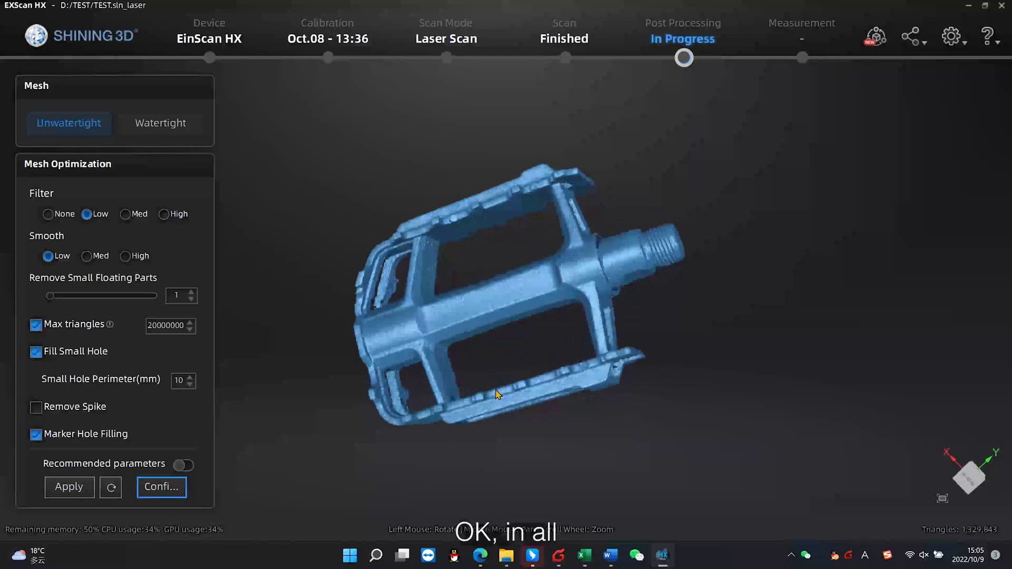